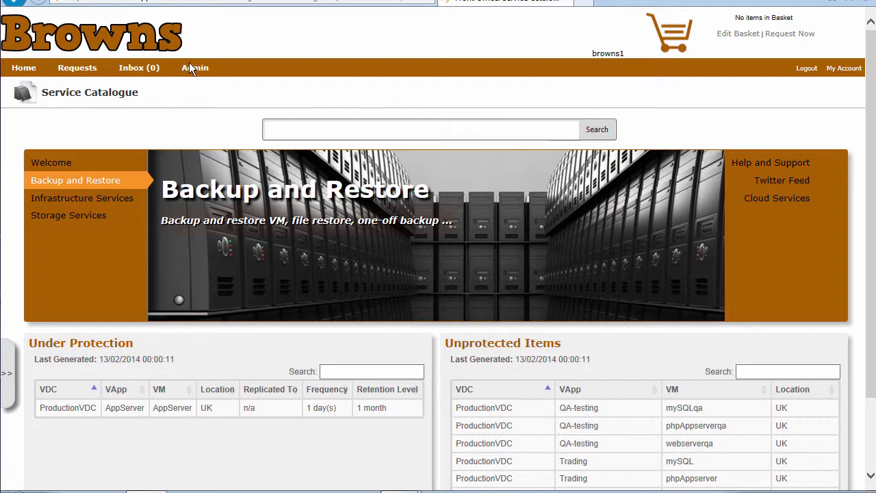
# Browse the portal catalogue, then bring the myfiles VM console forward at a clean prompt.
pyautogui.click(123, 198)
pyautogui.click(116, 189)
pyautogui.moveTo(406, 490)
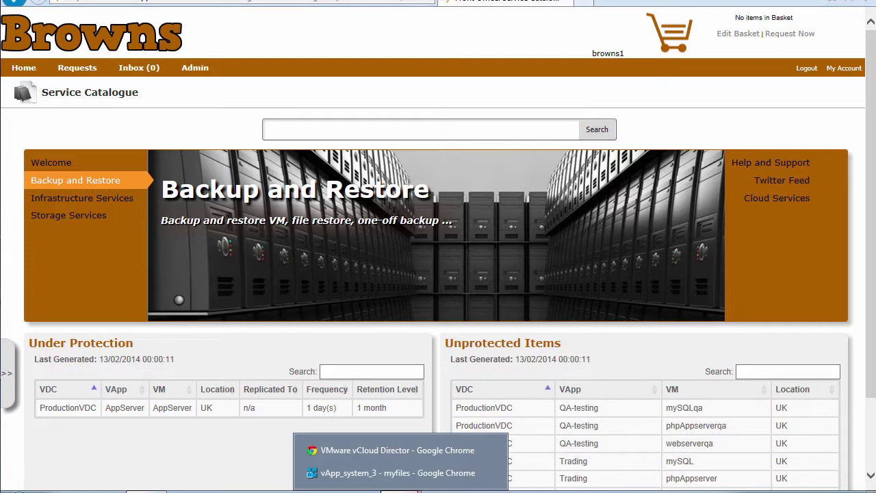
pyautogui.click(401, 474)
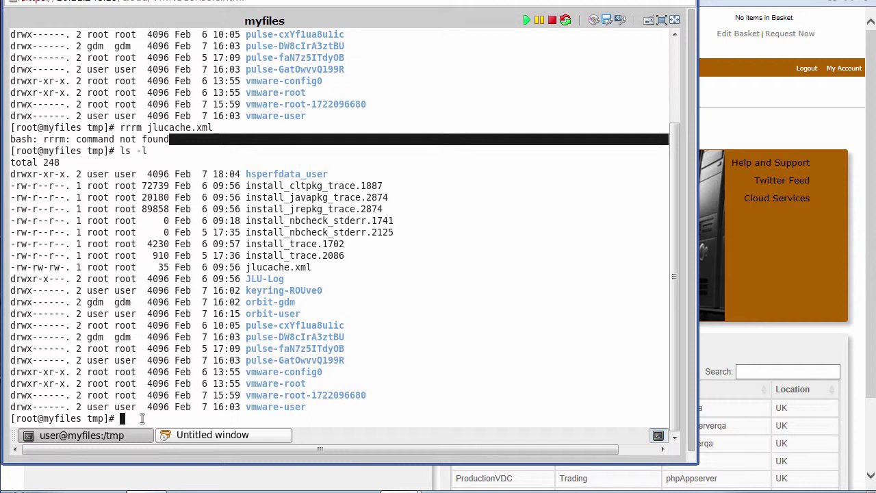
pyautogui.write('ls -l')
pyautogui.press('BackSpace')
pyautogui.press('BackSpace')
pyautogui.press('BackSpace')
pyautogui.press('BackSpace')
pyautogui.press('BackSpace')
pyautogui.press('Return')
pyautogui.press('Return')
pyautogui.press('Return')
pyautogui.press('Return')
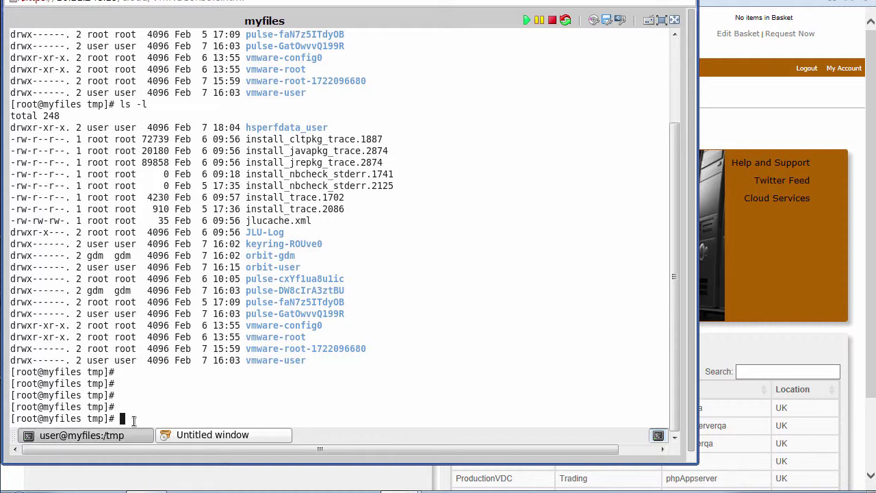
# Delete jlucache.xml from /tmp with rm, confirming with y, and re-list with ls -l to verify.
pyautogui.write('rm jlucache.xml')
pyautogui.press('Return')
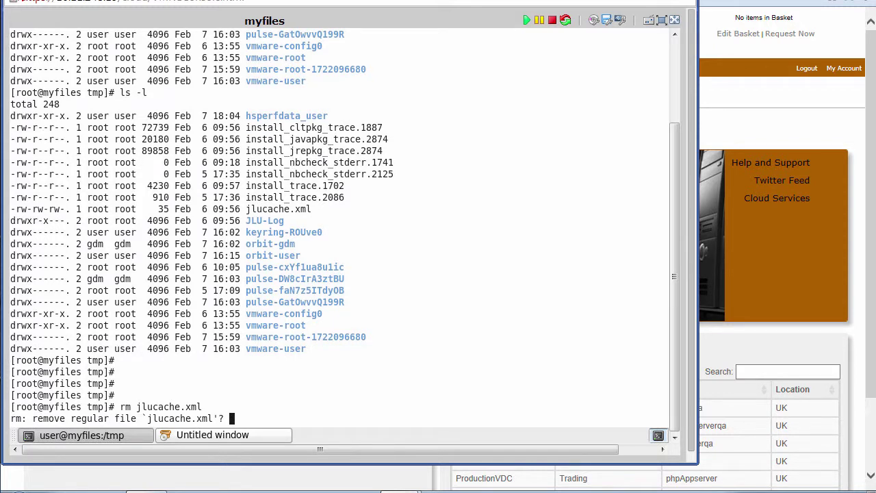
pyautogui.write('y')
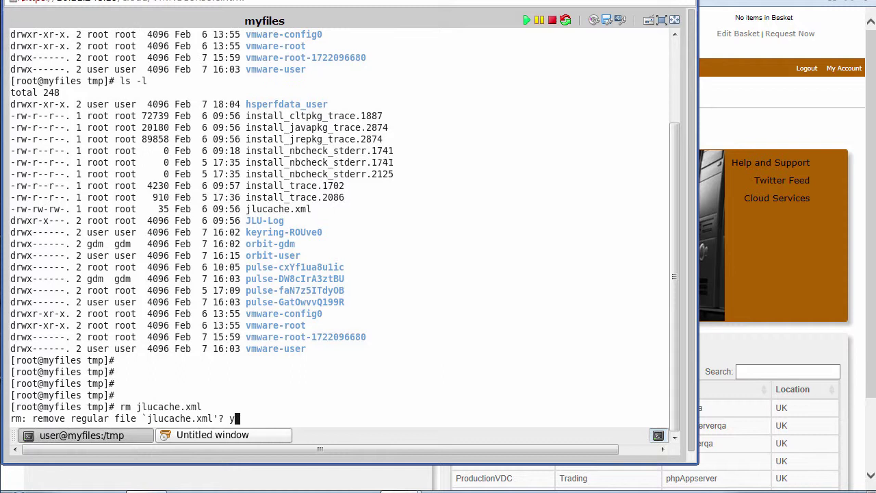
pyautogui.press('Return')
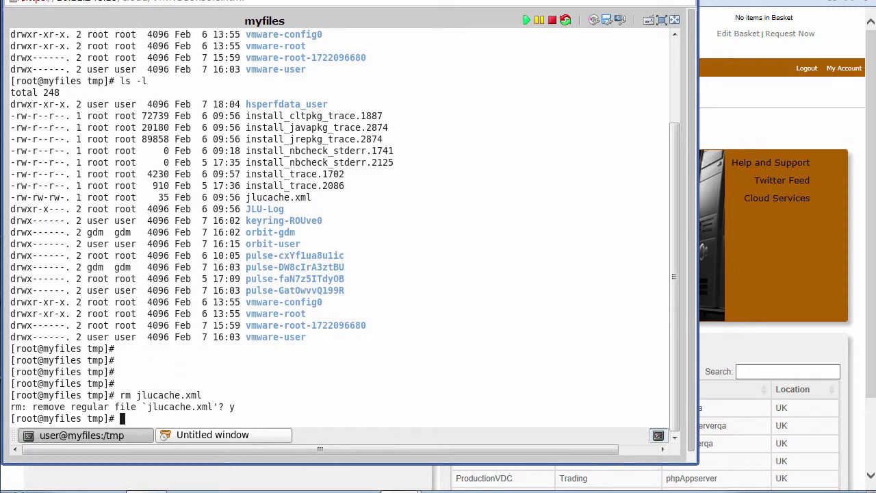
pyautogui.write('ls -l')
pyautogui.press('Return')
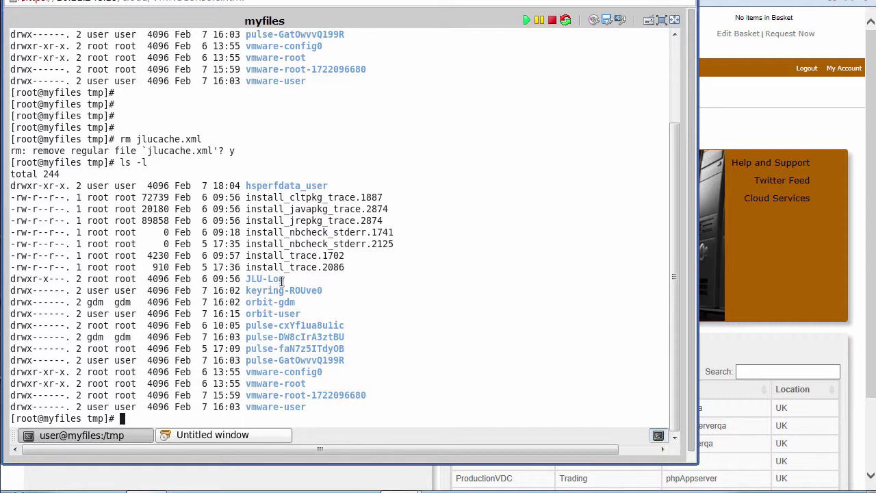
# Start a Restore File/Folder request under Backup and Restore with location set to UK.
pyautogui.click(754, 127)
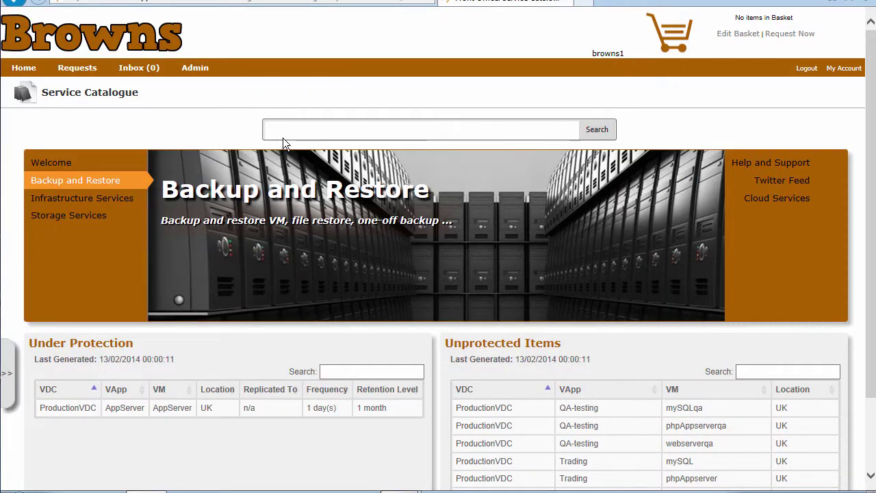
pyautogui.click(82, 180)
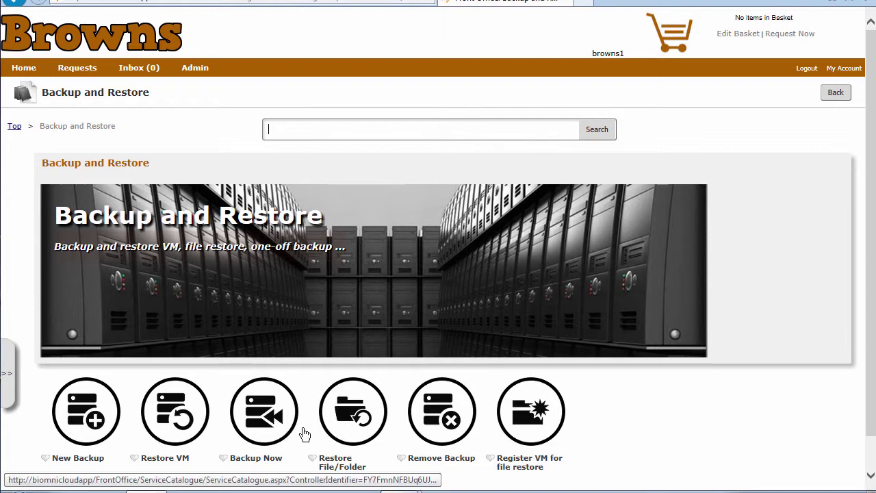
pyautogui.click(351, 425)
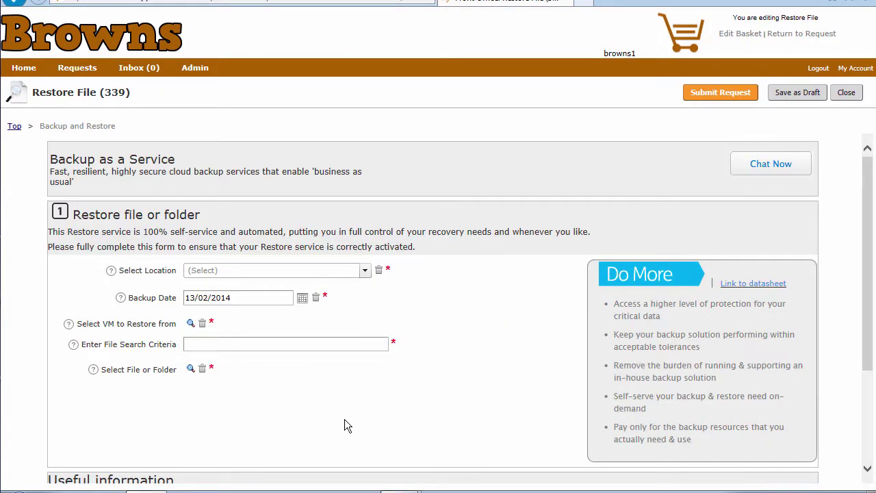
pyautogui.click(366, 271)
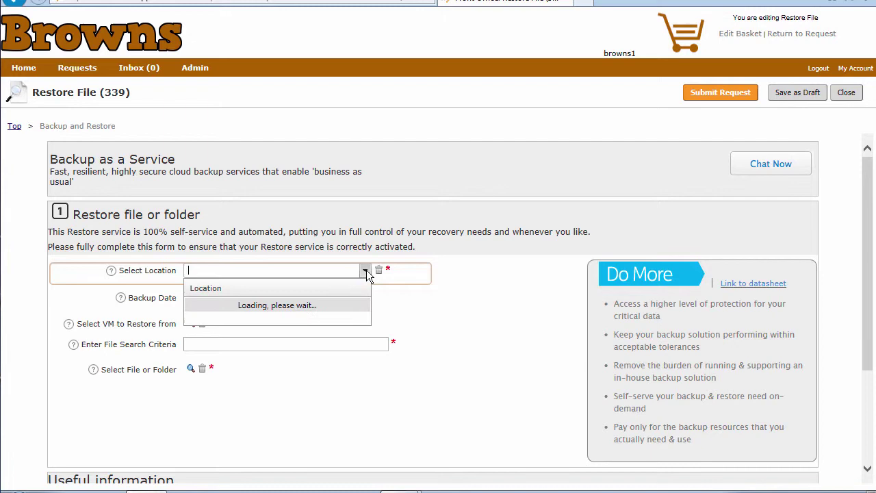
pyautogui.click(244, 308)
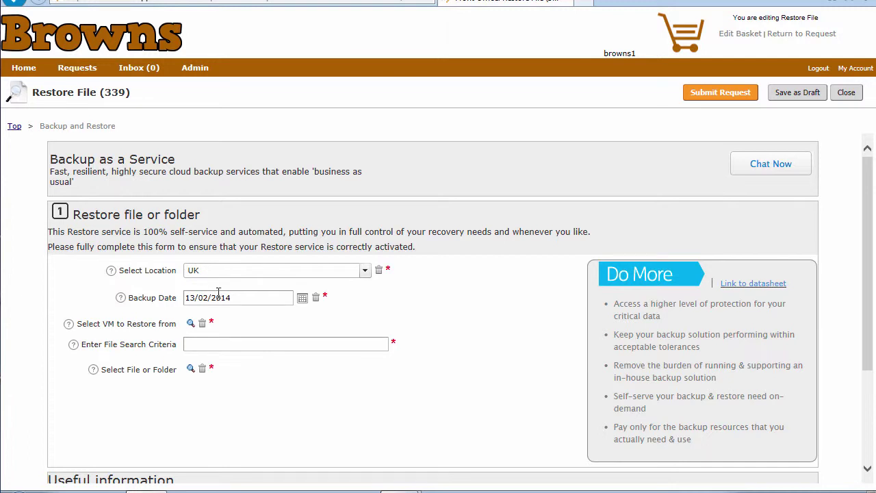
# Pick the myfiles VM from ProductionVDC › AppServer › vApp_system_3 as the restore source.
pyautogui.click(191, 325)
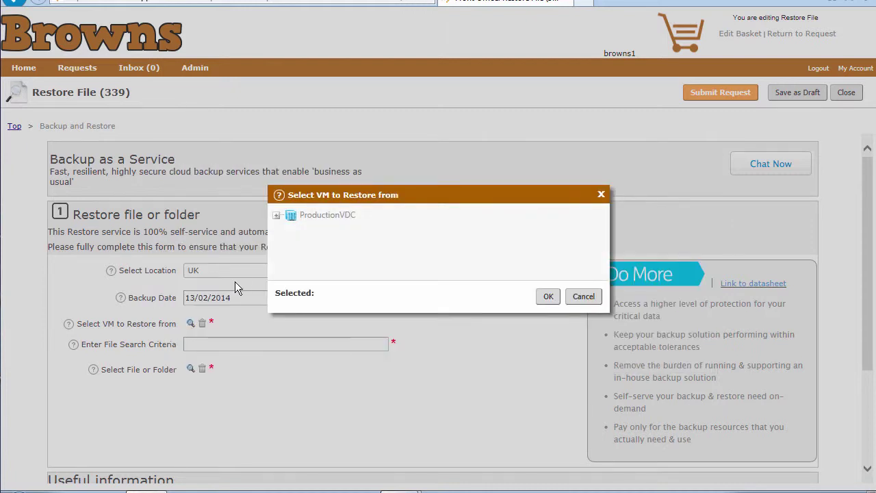
pyautogui.click(277, 216)
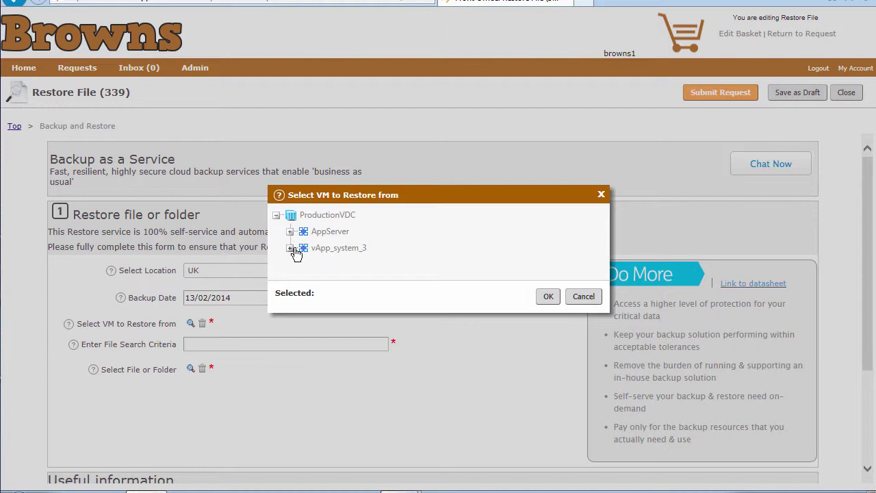
pyautogui.click(290, 234)
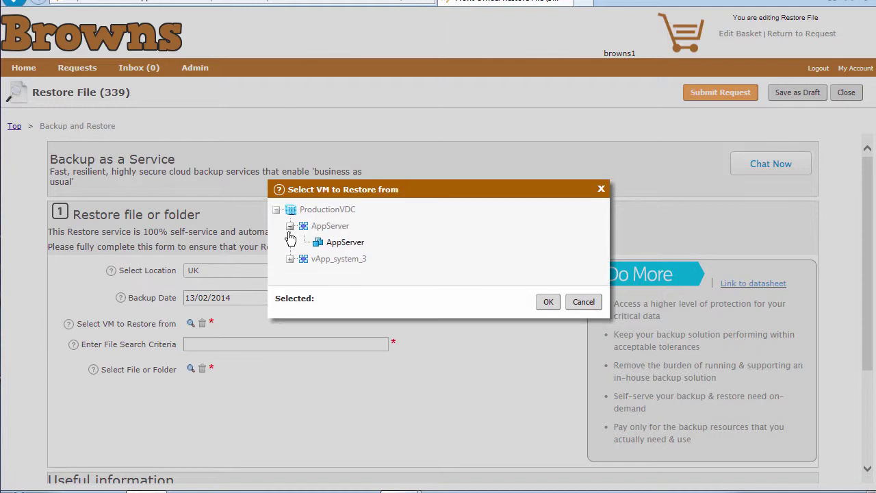
pyautogui.click(290, 259)
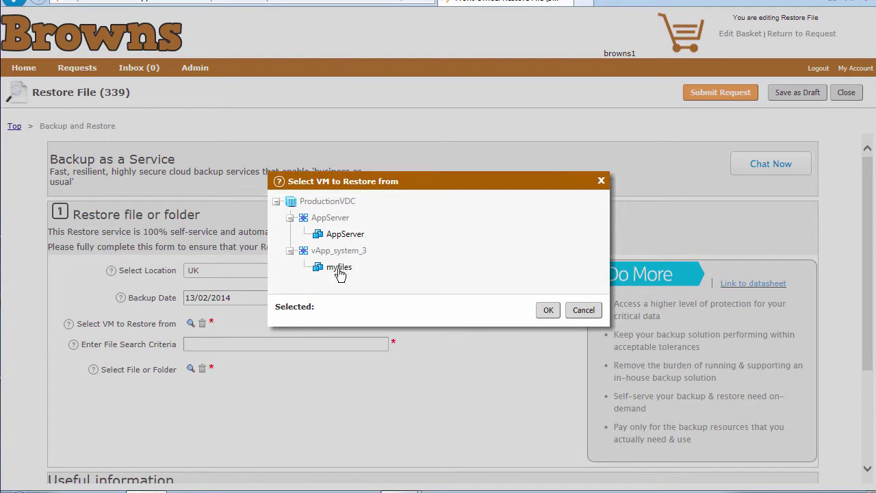
pyautogui.click(339, 268)
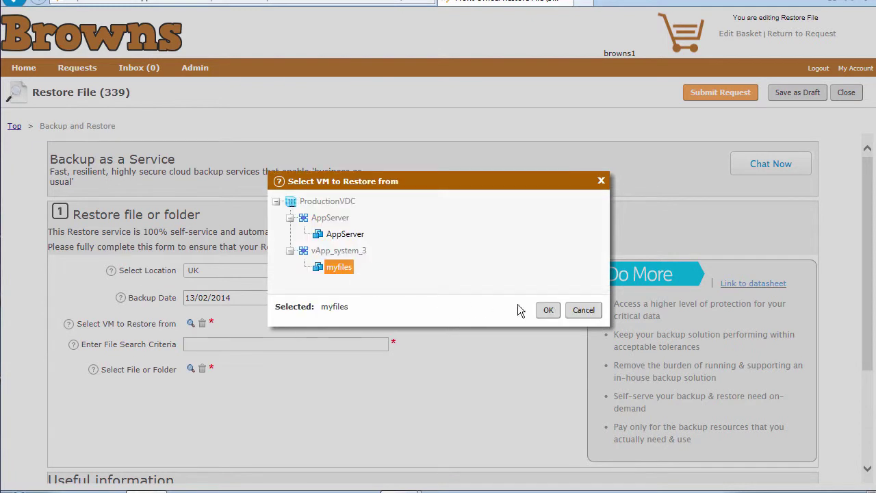
pyautogui.click(546, 311)
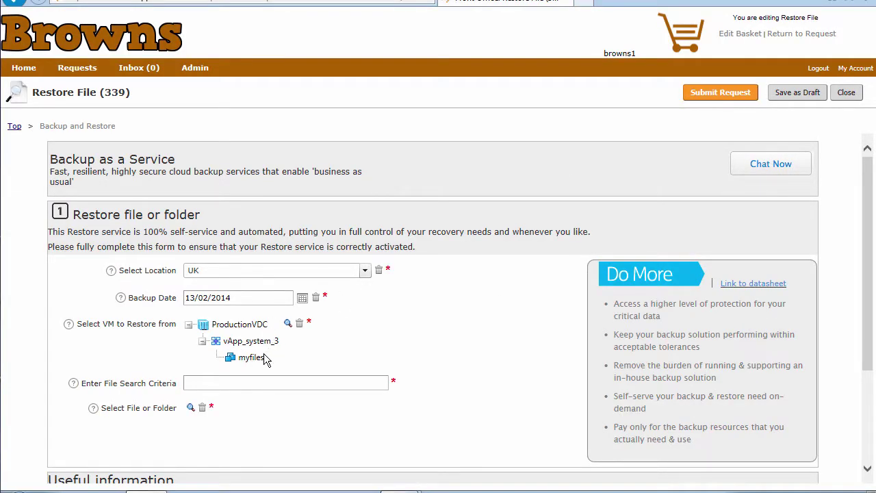
# Search 'jlu', pick the 02/13/2014 00:00:40 backup of tmp:\jlucache.xml, and submit the request.
pyautogui.click(202, 383)
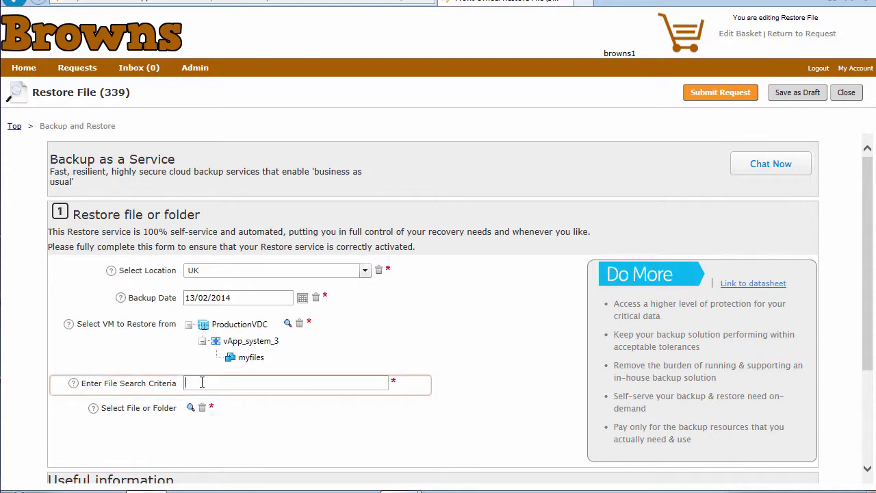
pyautogui.write('j')
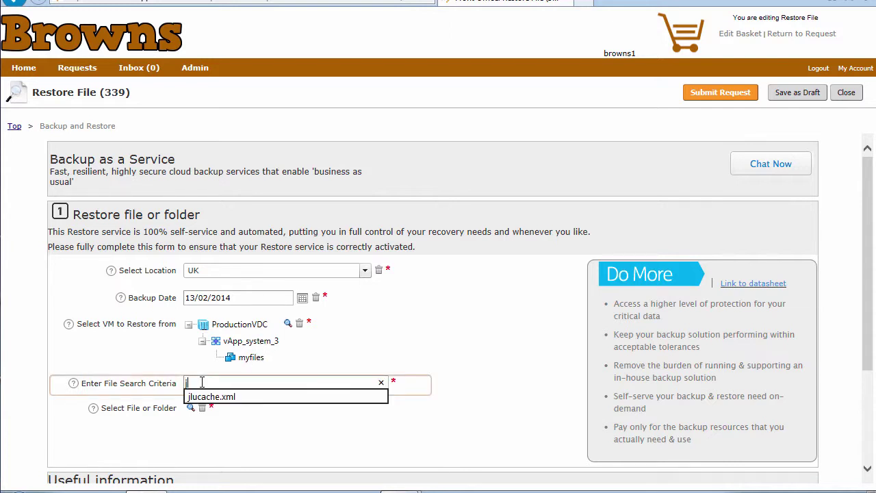
pyautogui.write('lu')
pyautogui.click(203, 397)
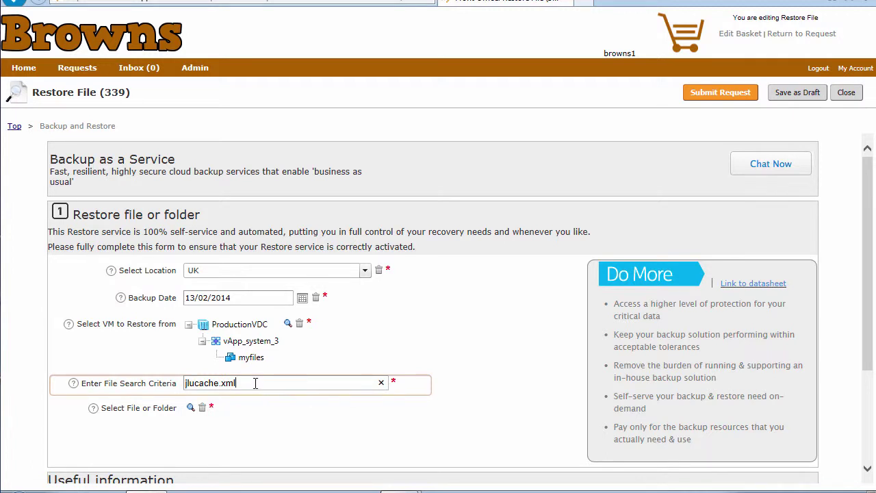
pyautogui.click(192, 409)
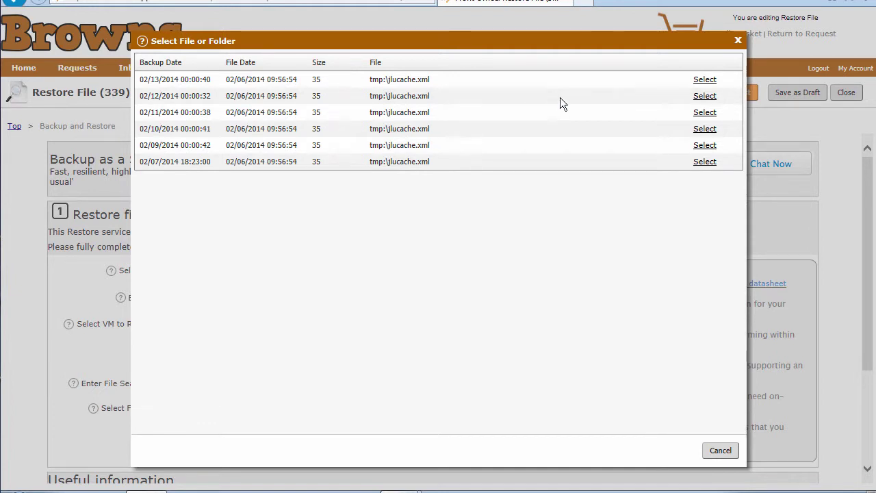
pyautogui.click(705, 80)
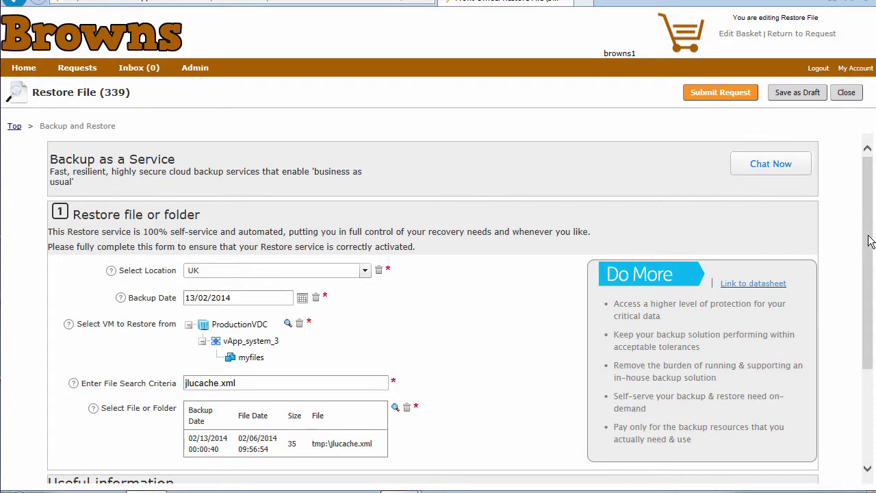
pyautogui.moveTo(869, 241)
pyautogui.mouseDown()
pyautogui.moveTo(869, 290)
pyautogui.moveTo(870, 244)
pyautogui.mouseUp()
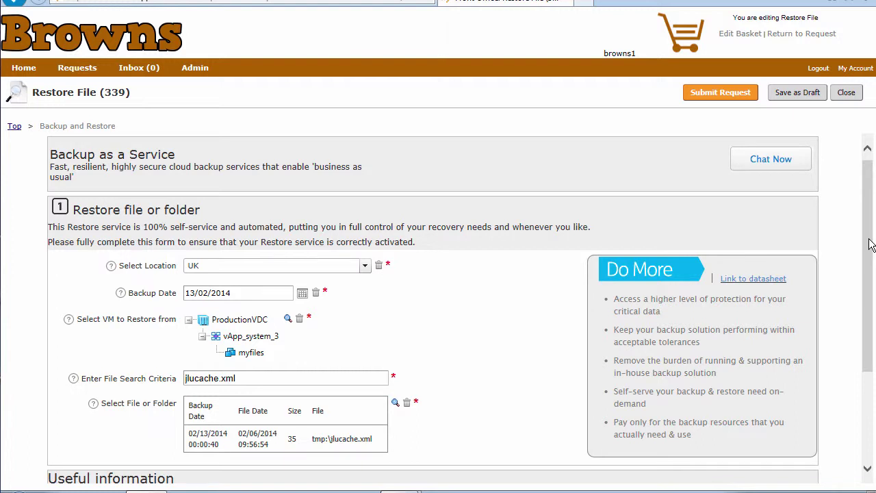
pyautogui.click(719, 95)
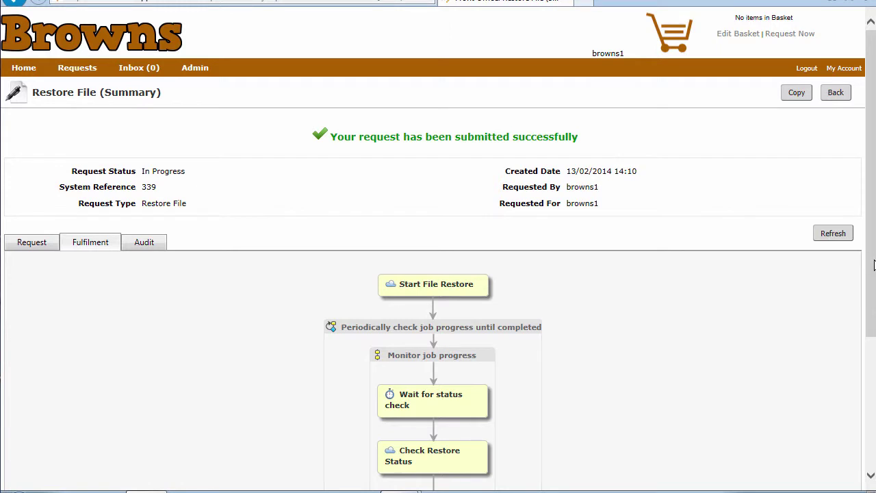
# Refresh the fulfilment workflow twice until Start File Restore completes and status shows Restoring.
pyautogui.moveTo(871, 266); pyautogui.dragTo(872, 402)
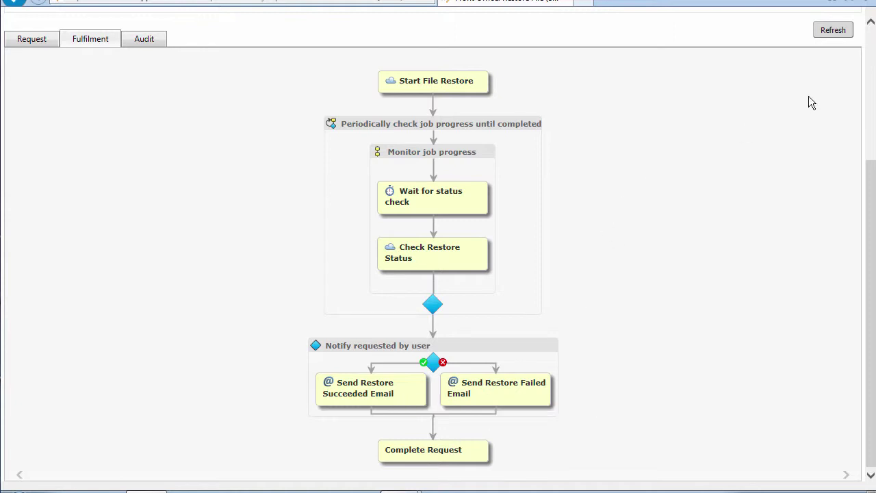
pyautogui.click(831, 32)
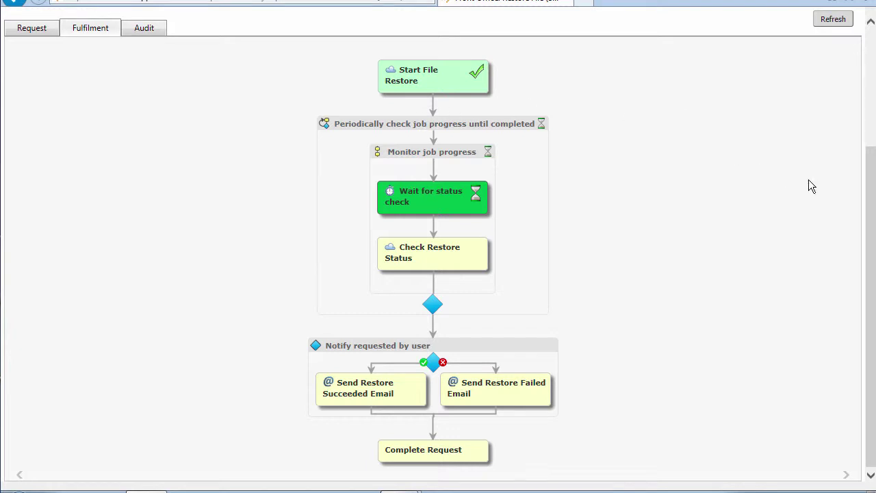
pyautogui.moveTo(867, 196); pyautogui.dragTo(867, 173)
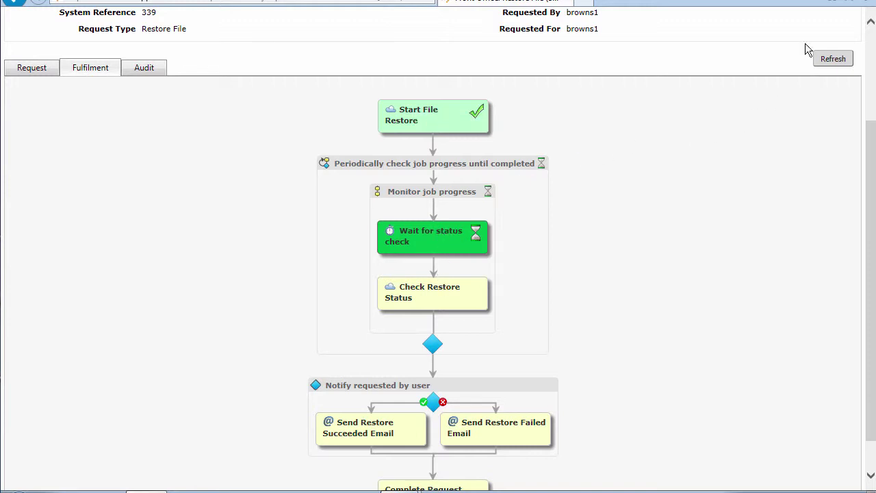
pyautogui.click(831, 62)
pyautogui.moveTo(872, 154); pyautogui.dragTo(872, 108)
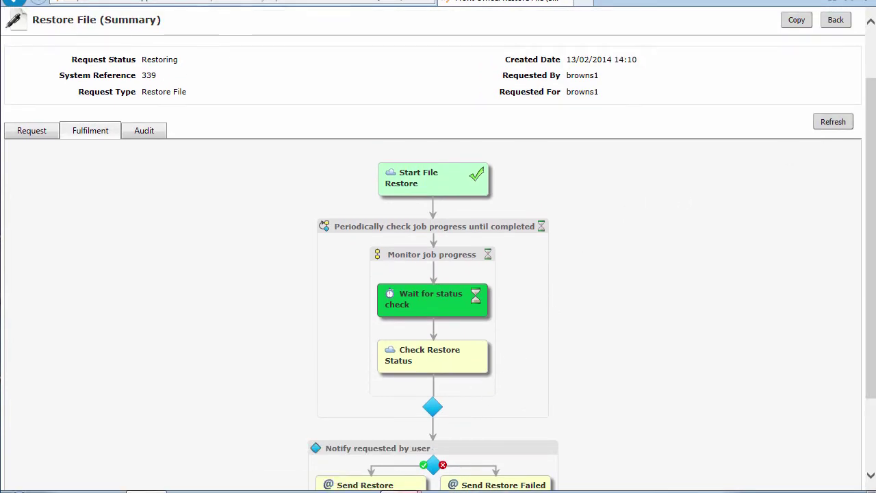
# List /tmp on the myfiles console with ls -l, showing jlucache.xml (35 bytes) restored.
pyautogui.click(402, 481)
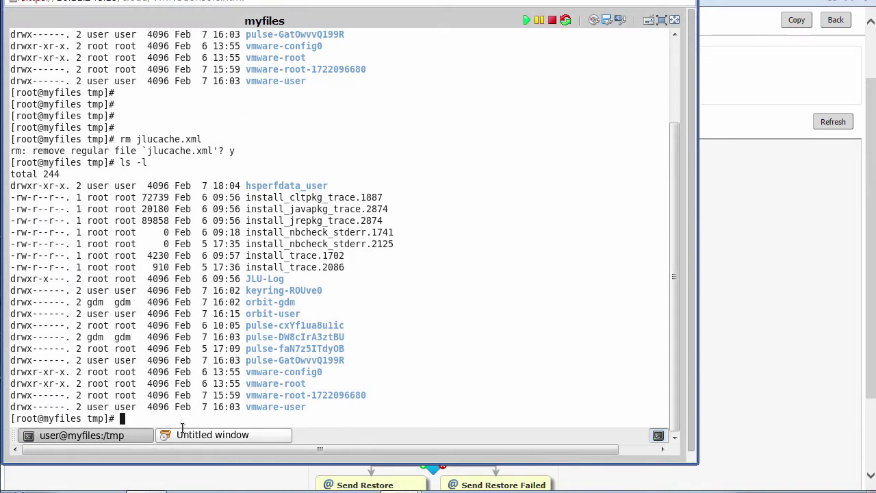
pyautogui.write('ls -l')
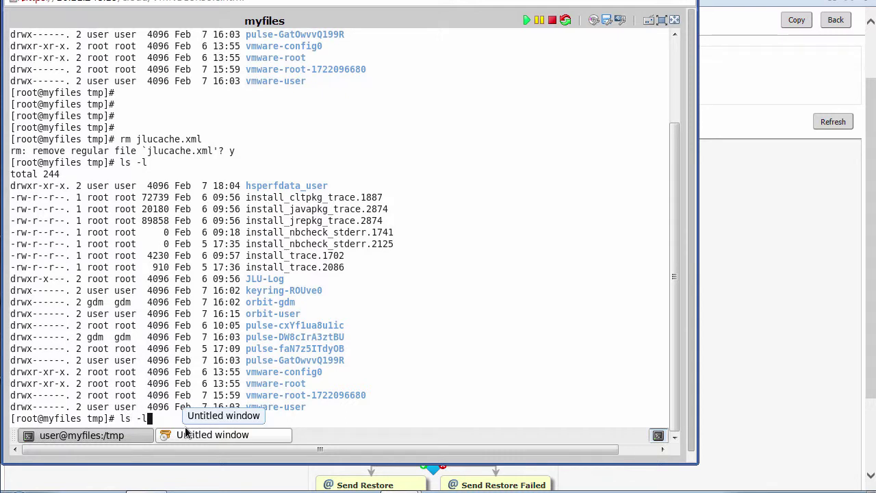
pyautogui.press('Return')
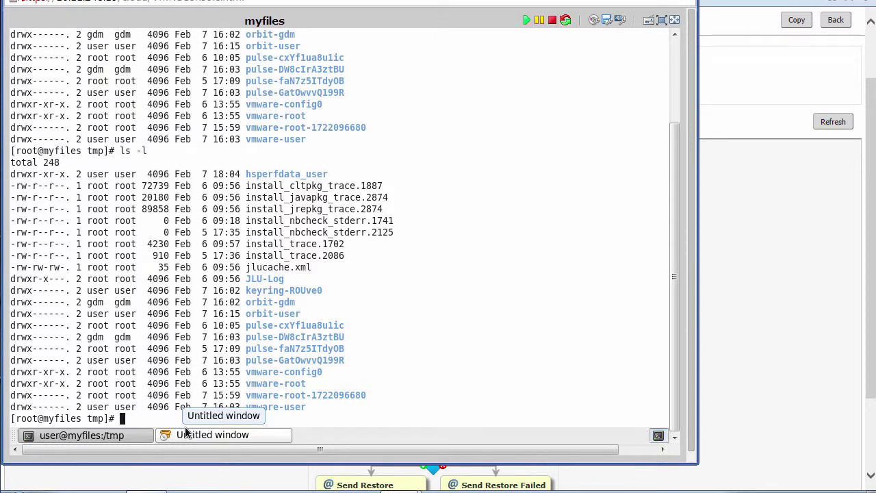